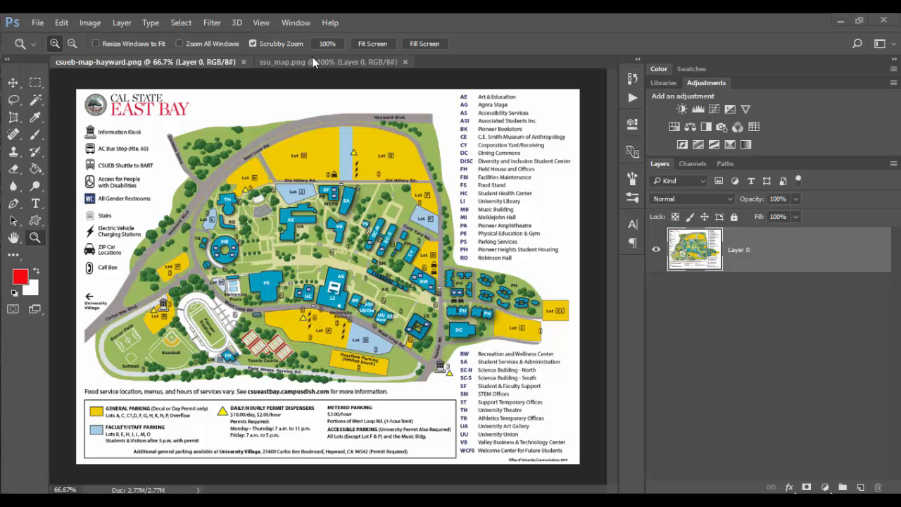
Examine the drawing style and details of the Sonoma State and Cal State East Bay campus maps
{"action": "left_click", "coordinate": [312, 60]}
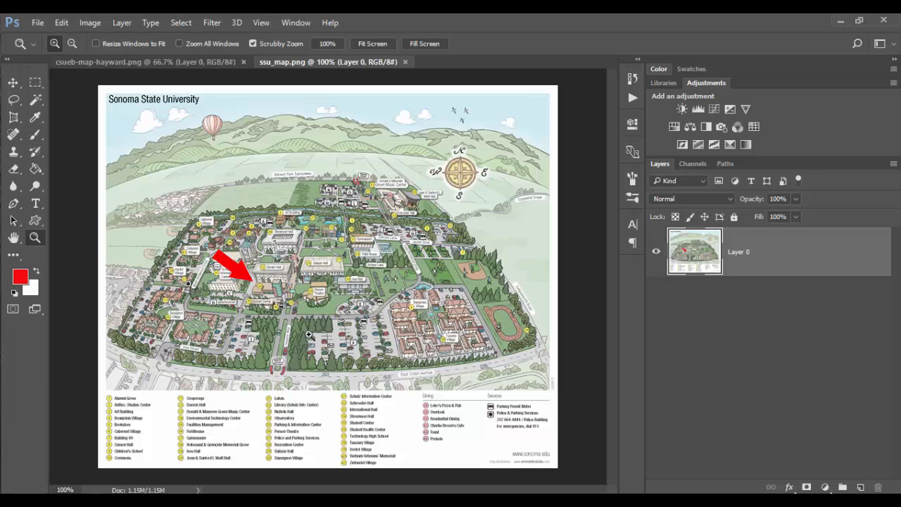
{"action": "mouse_move", "coordinate": [275, 284]}
{"action": "left_mouse_down"}
{"action": "mouse_move", "coordinate": [313, 284]}
{"action": "mouse_move", "coordinate": [290, 288]}
{"action": "left_mouse_up"}
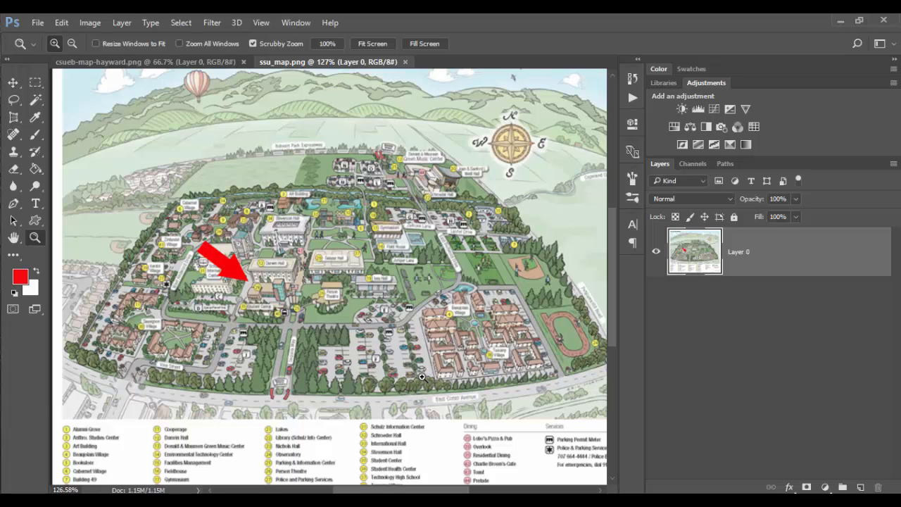
{"action": "scroll", "coordinate": [407, 377], "scroll_direction": "down", "scroll_amount": 2}
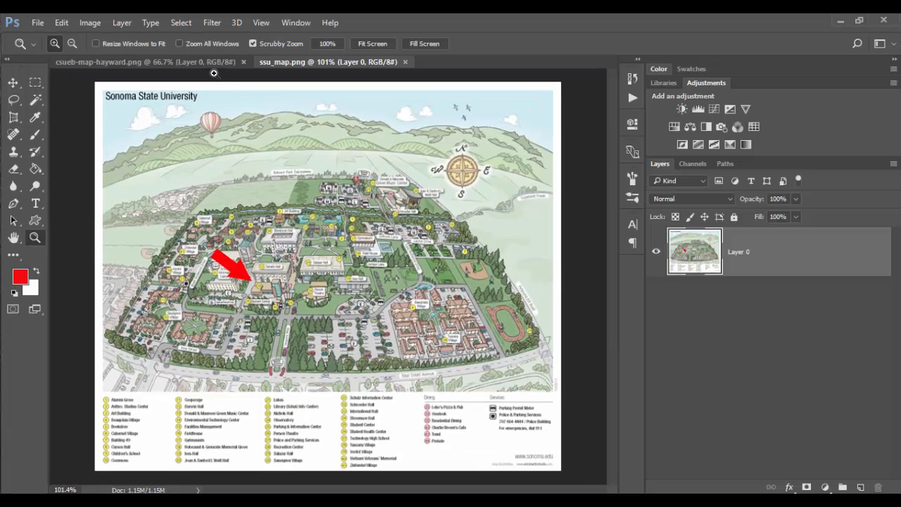
{"action": "left_click", "coordinate": [210, 68]}
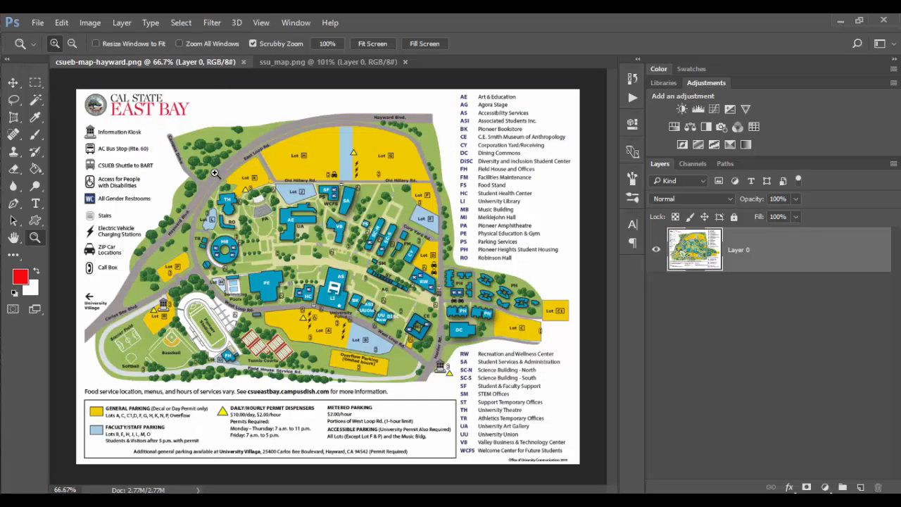
{"action": "left_click_drag", "start_coordinate": [218, 139], "coordinate": [231, 144]}
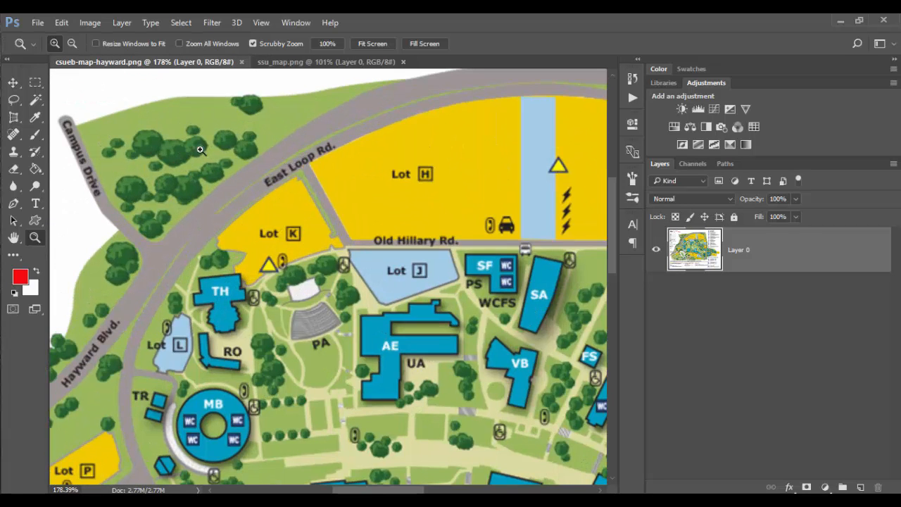
{"action": "left_click_drag", "start_coordinate": [415, 365], "coordinate": [399, 374]}
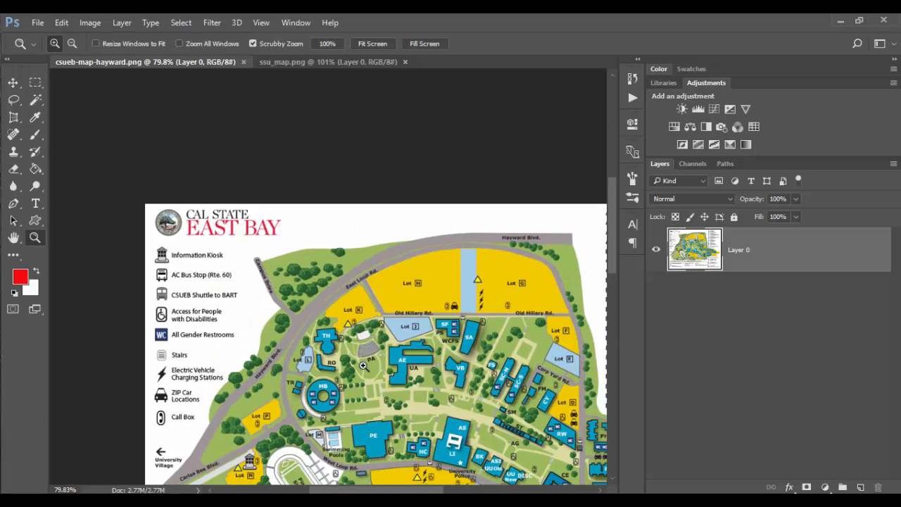
{"action": "left_click_drag", "start_coordinate": [429, 424], "coordinate": [358, 324]}
{"action": "left_click", "coordinate": [302, 61]}
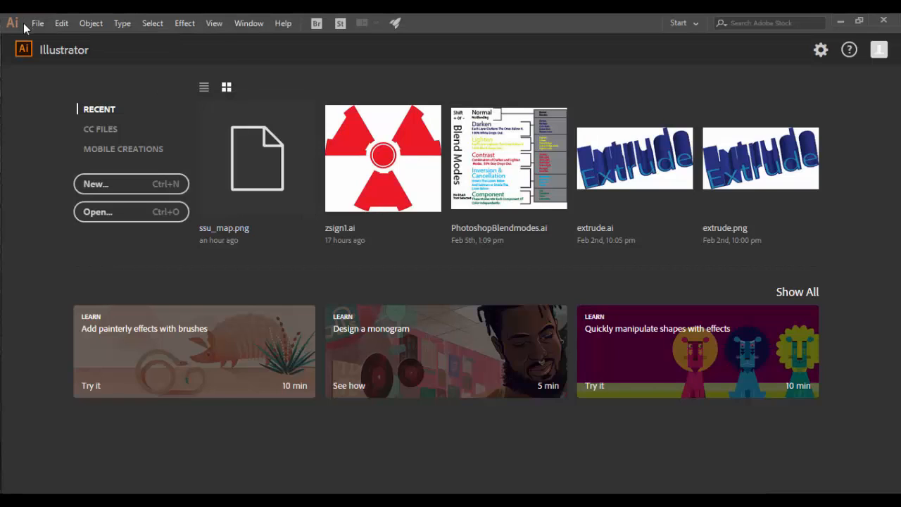
Create a new Illustrator document 19 x 13 inches in landscape orientation with RGB color mode
{"action": "left_click", "coordinate": [33, 24]}
{"action": "left_click", "coordinate": [46, 37]}
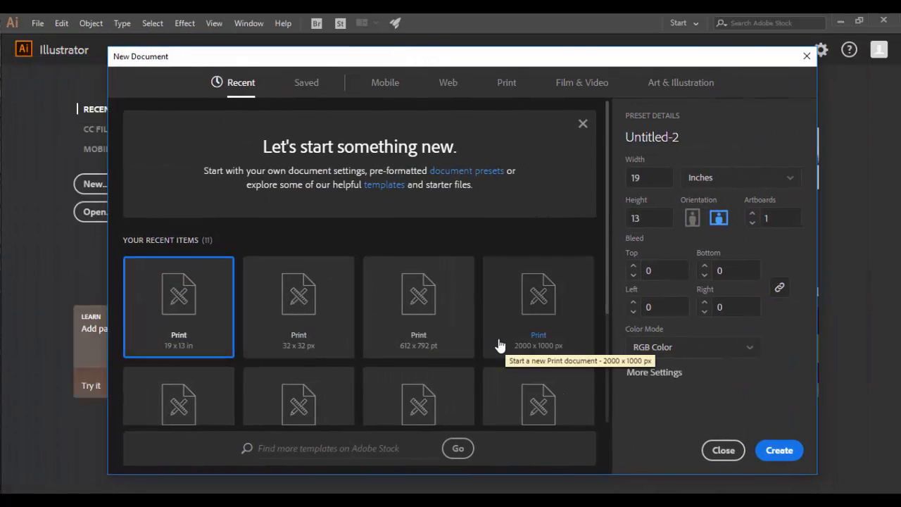
{"action": "left_click", "coordinate": [719, 222]}
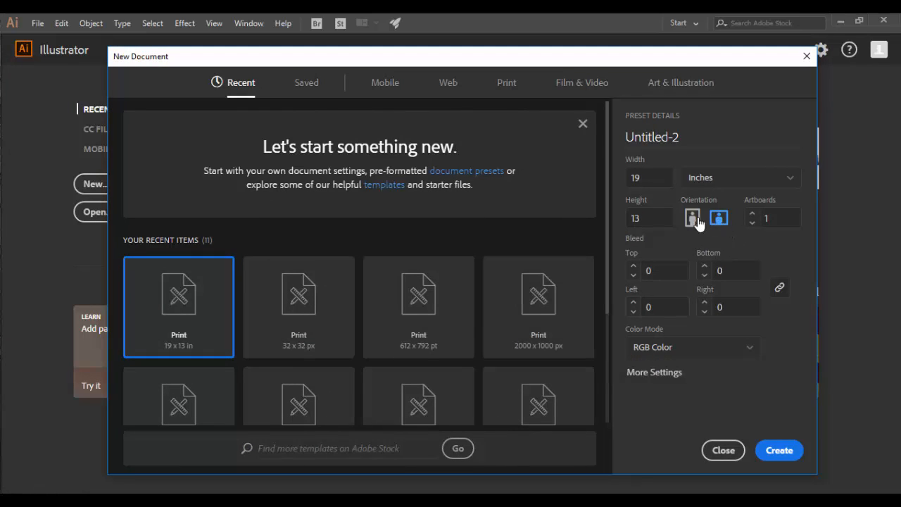
{"action": "left_click", "coordinate": [782, 451]}
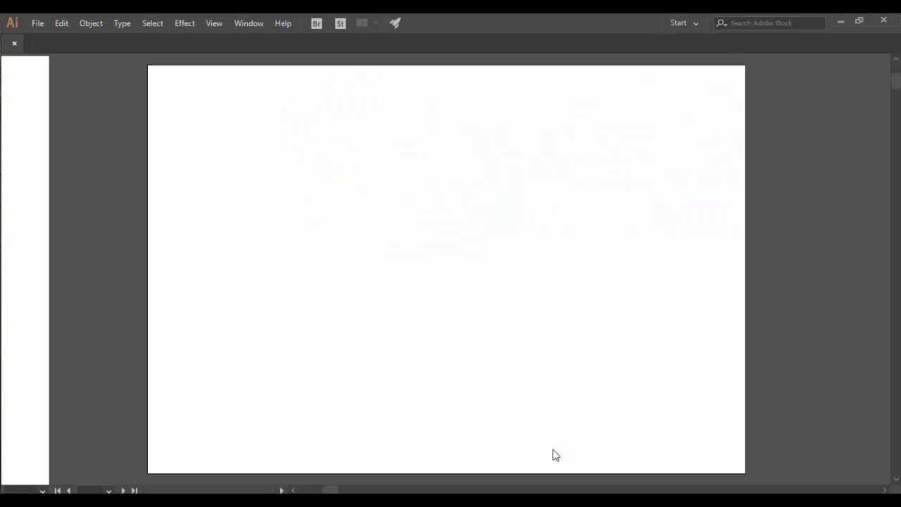
Place the photo RomeTrees.jpg from the Desktop on the artboard as a linked image
{"action": "left_click_drag", "start_coordinate": [547, 296], "coordinate": [412, 298]}
{"action": "left_click", "coordinate": [37, 23]}
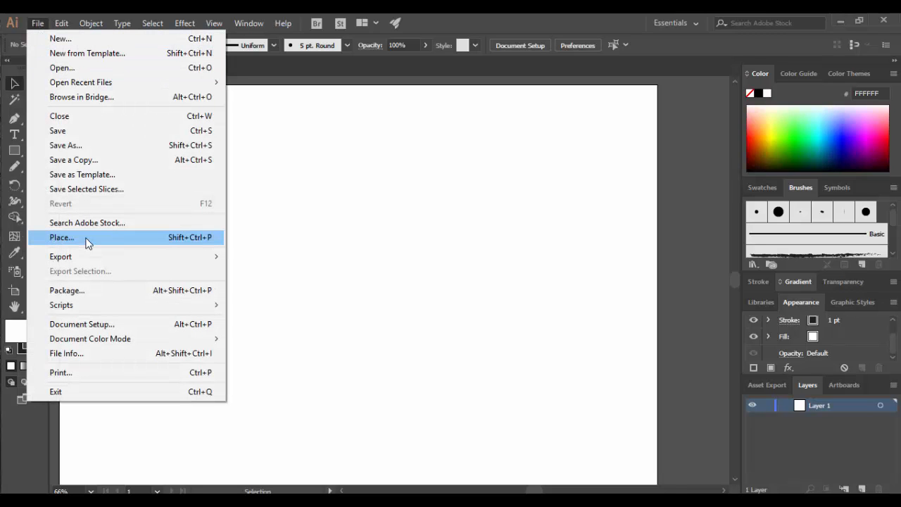
{"action": "left_click", "coordinate": [62, 237]}
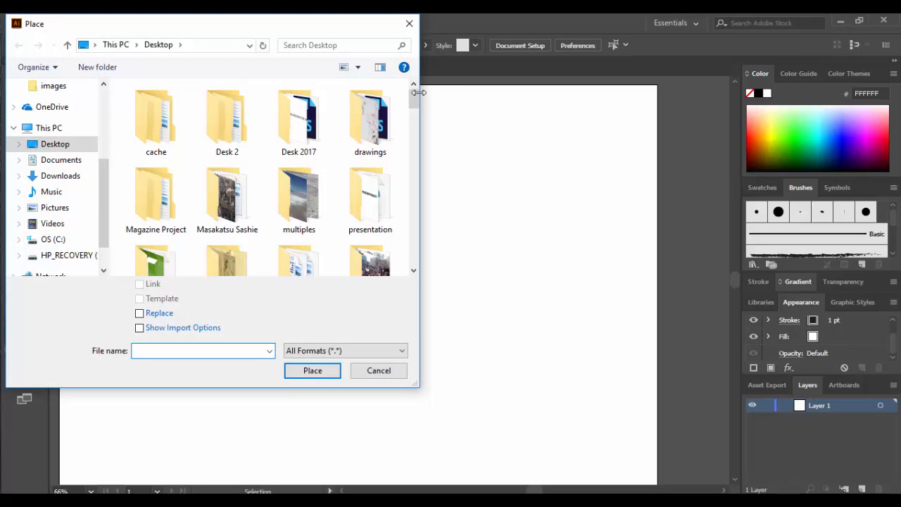
{"action": "left_click_drag", "start_coordinate": [414, 102], "coordinate": [413, 252]}
{"action": "left_click", "coordinate": [155, 118]}
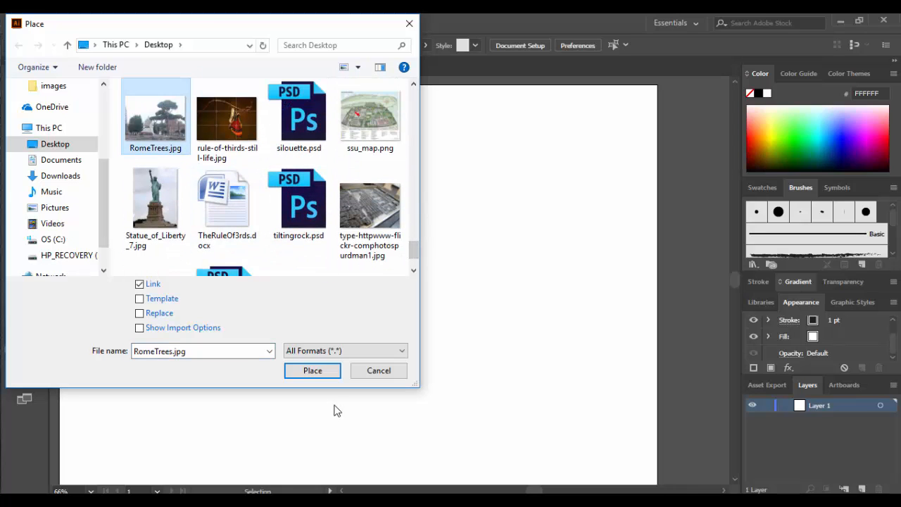
{"action": "left_click", "coordinate": [313, 371]}
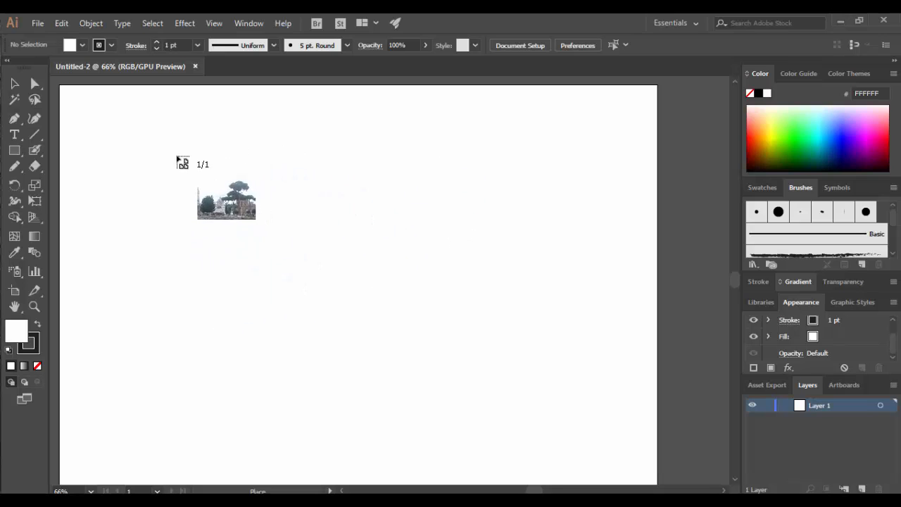
{"action": "left_click", "coordinate": [171, 151]}
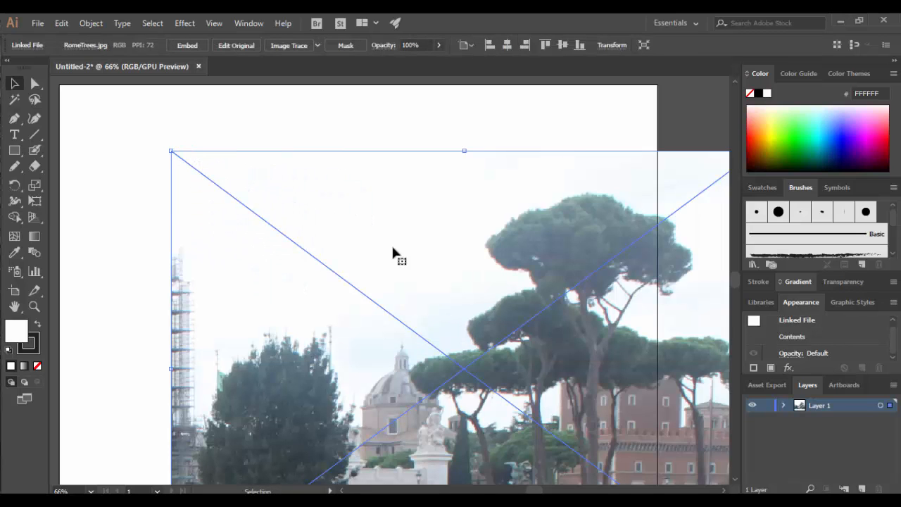
Scale the placed photo down proportionally and position it inside the artboard with a margin all around
{"action": "left_click_drag", "start_coordinate": [556, 255], "coordinate": [445, 192]}
{"action": "left_click_drag", "start_coordinate": [514, 346], "coordinate": [512, 331]}
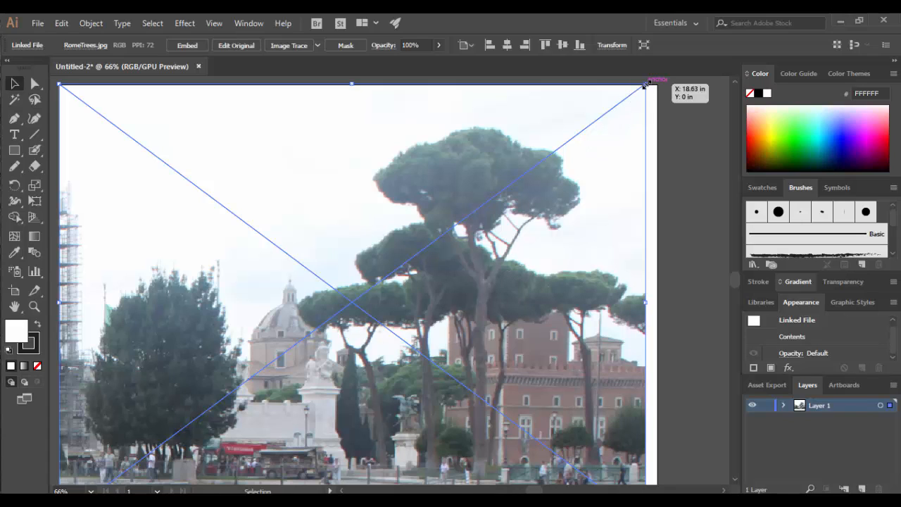
{"action": "left_click_drag", "start_coordinate": [644, 86], "coordinate": [563, 148]}
{"action": "left_click_drag", "start_coordinate": [472, 288], "coordinate": [514, 238]}
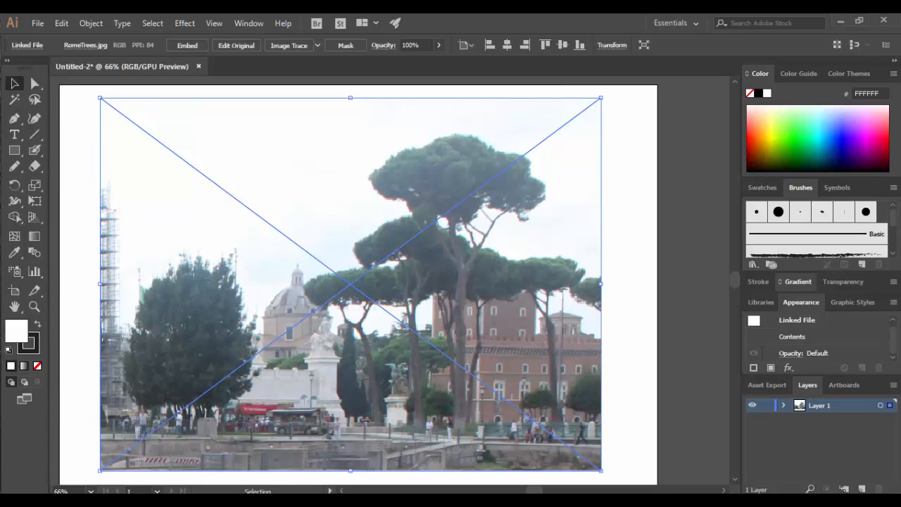
{"action": "left_click_drag", "start_coordinate": [2, 166], "coordinate": [326, 128]}
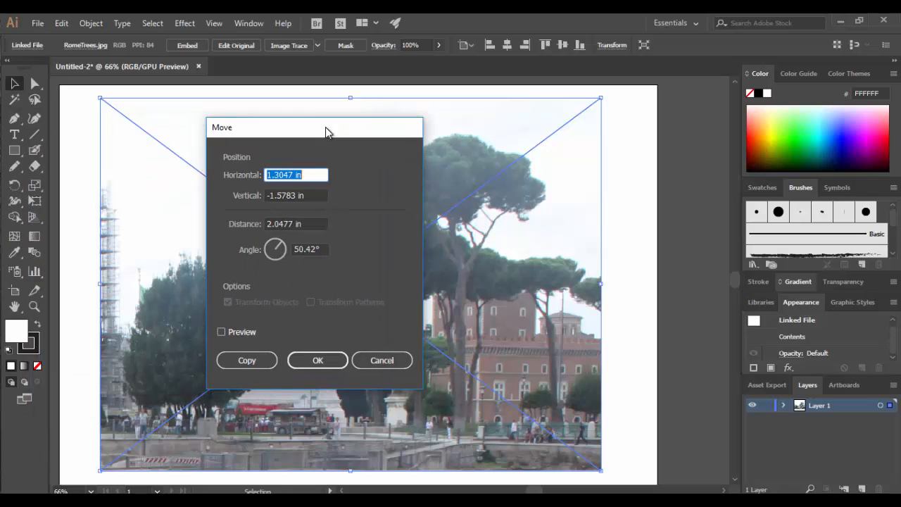
{"action": "left_click", "coordinate": [316, 363]}
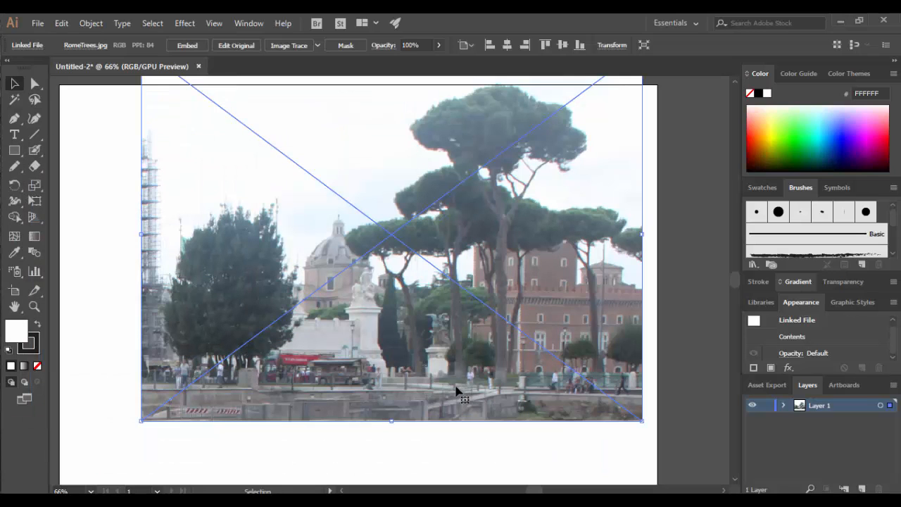
{"action": "left_click_drag", "start_coordinate": [474, 248], "coordinate": [437, 294]}
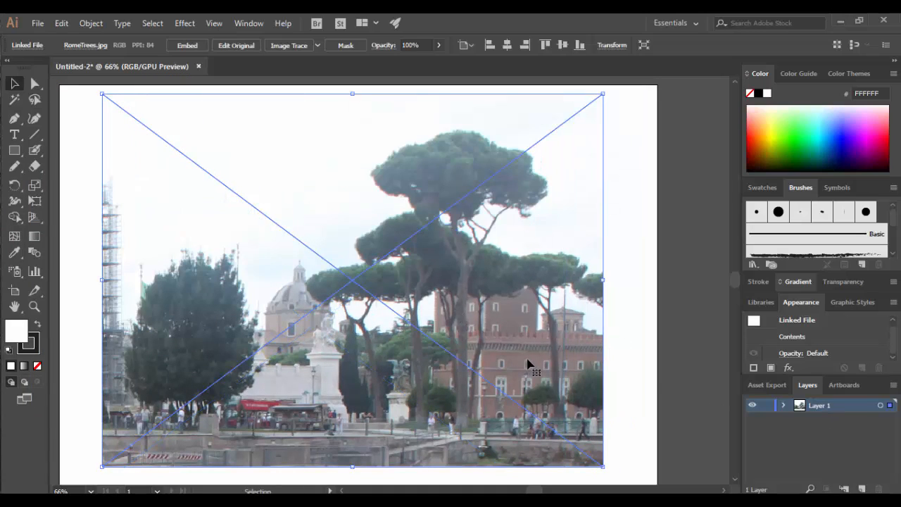
Dim the images on Layer 1 to 65% and lock the layer
{"action": "double_click", "coordinate": [873, 408]}
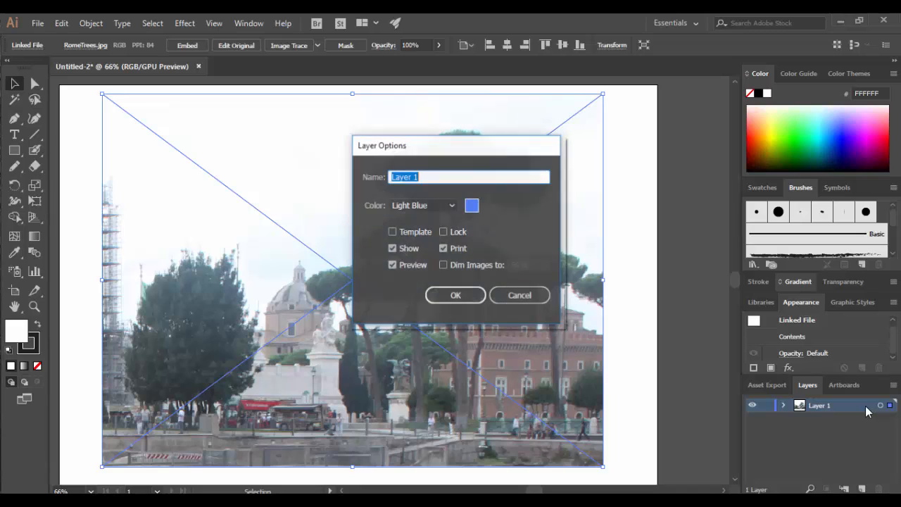
{"action": "left_click", "coordinate": [443, 265]}
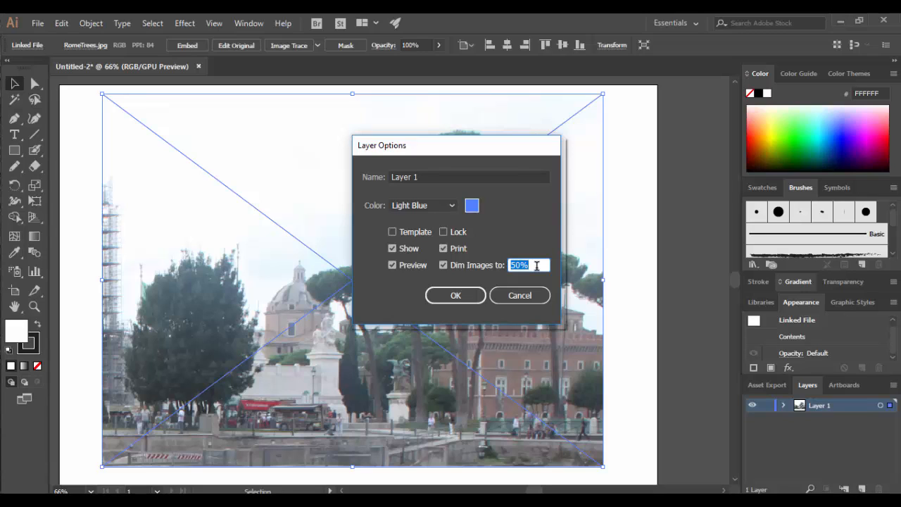
{"action": "type", "text": "65"}
{"action": "left_click", "coordinate": [443, 296]}
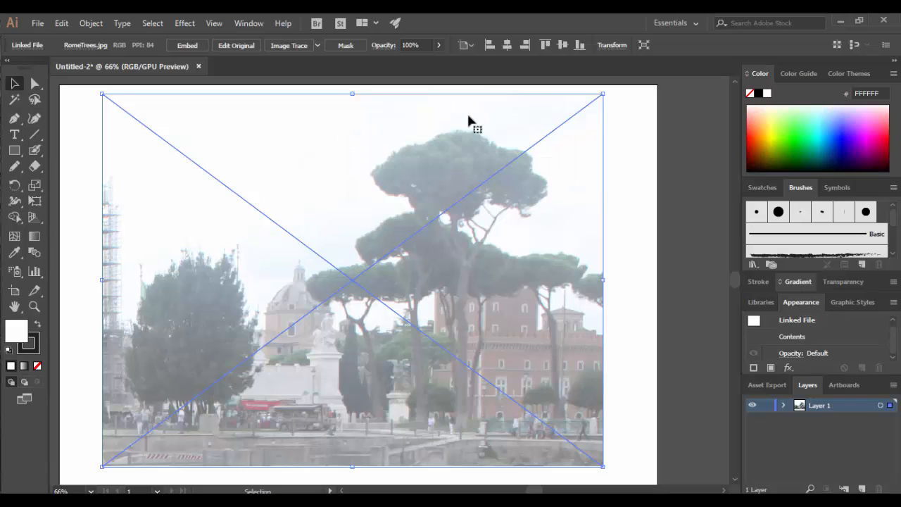
{"action": "left_click", "coordinate": [769, 407]}
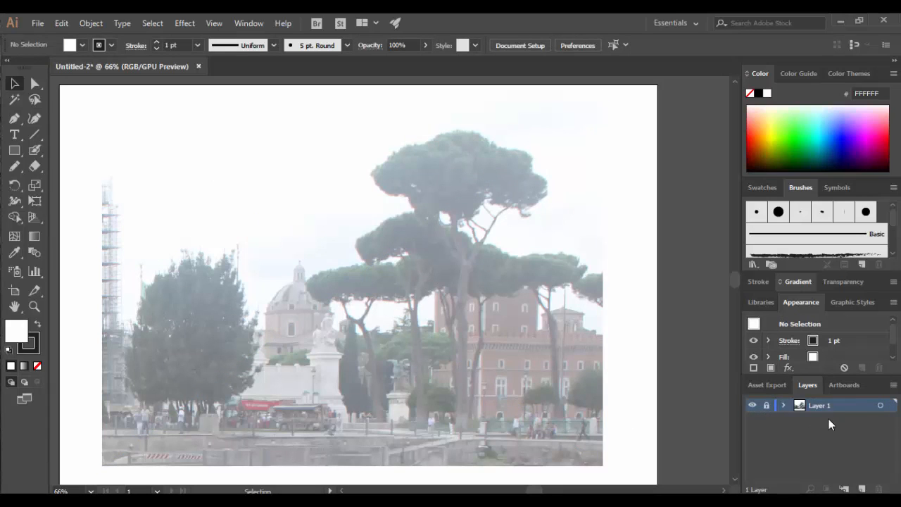
Add a new layer above the photo layer and float the Pencil tool group as a separate palette over the canvas
{"action": "left_click", "coordinate": [862, 489]}
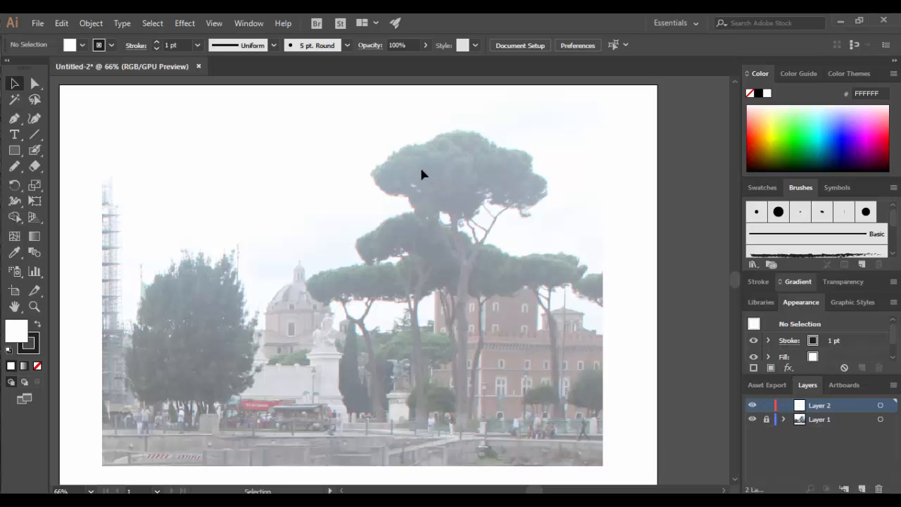
{"action": "key", "text": "z"}
{"action": "left_click_drag", "start_coordinate": [439, 172], "coordinate": [433, 202]}
{"action": "key", "text": "space"}
{"action": "key", "text": "space"}
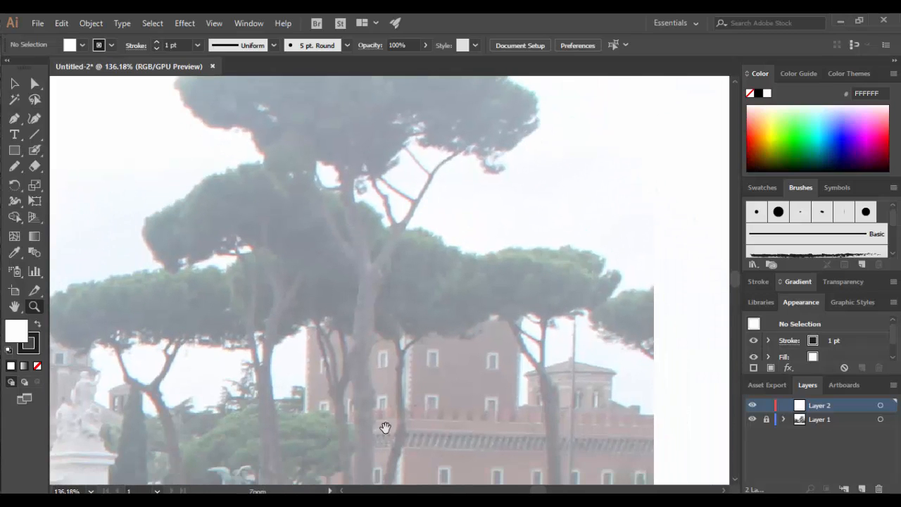
{"action": "mouse_move", "coordinate": [384, 427]}
{"action": "left_mouse_down"}
{"action": "mouse_move", "coordinate": [370, 221]}
{"action": "mouse_move", "coordinate": [382, 437]}
{"action": "left_mouse_up"}
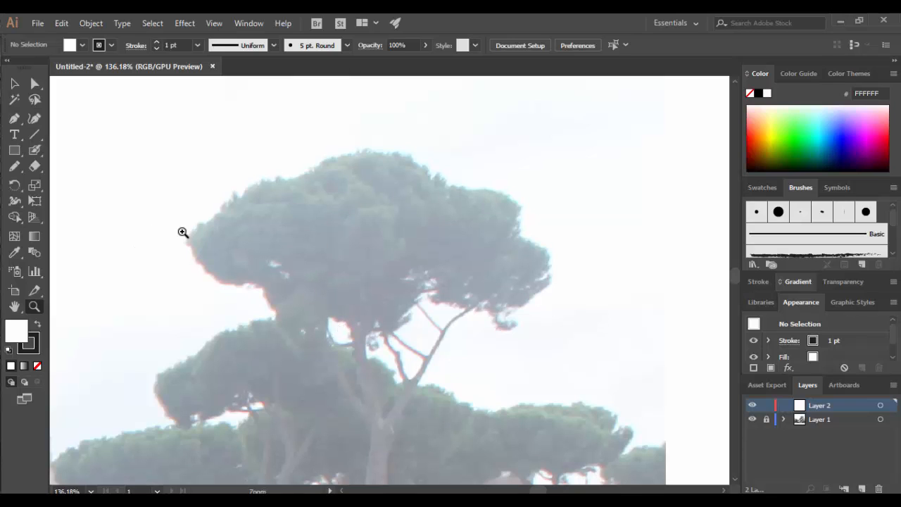
{"action": "key", "text": "n"}
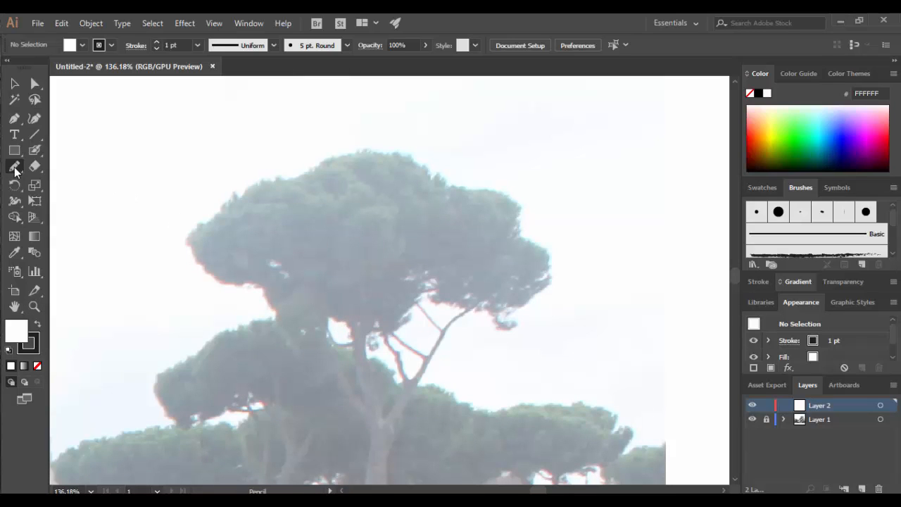
{"action": "left_click_drag", "start_coordinate": [15, 171], "coordinate": [145, 178]}
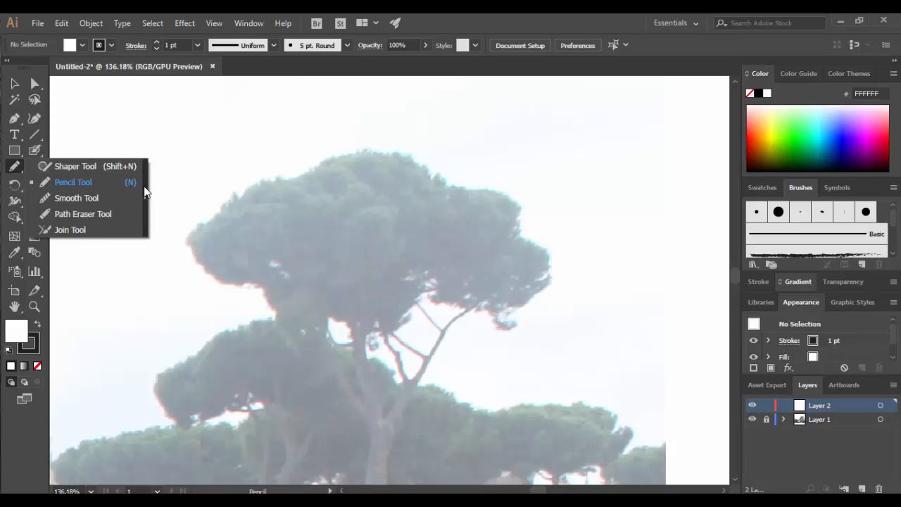
{"action": "left_click", "coordinate": [145, 190]}
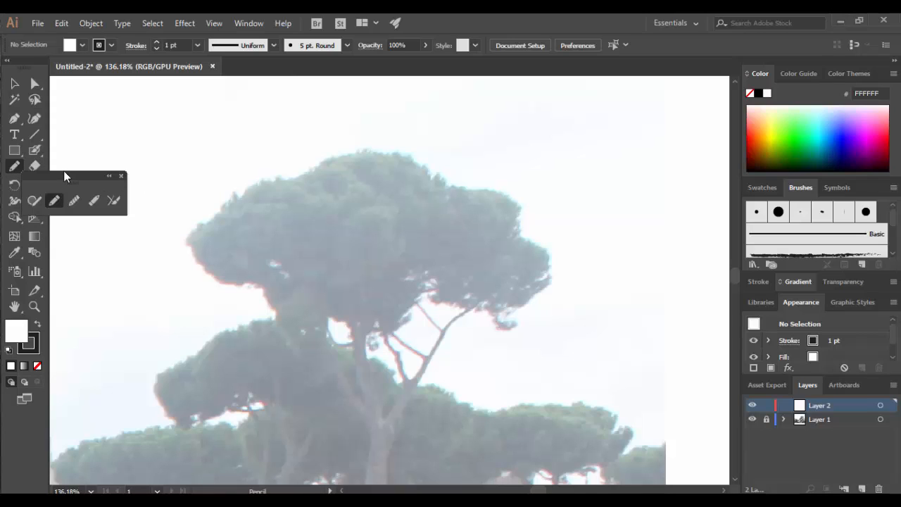
{"action": "left_click_drag", "start_coordinate": [62, 175], "coordinate": [135, 134]}
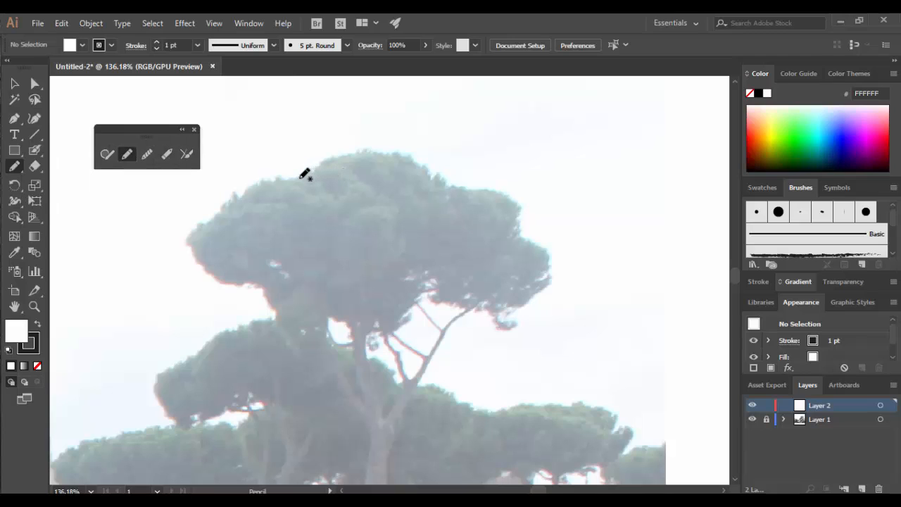
Trace the outline of the tallest pine's canopy as a closed path with the Pencil tool
{"action": "mouse_move", "coordinate": [308, 175]}
{"action": "left_mouse_down"}
{"action": "mouse_move", "coordinate": [339, 158]}
{"action": "mouse_move", "coordinate": [396, 152]}
{"action": "mouse_move", "coordinate": [464, 189]}
{"action": "mouse_move", "coordinate": [511, 193]}
{"action": "mouse_move", "coordinate": [519, 227]}
{"action": "left_mouse_up"}
{"action": "mouse_move", "coordinate": [527, 234]}
{"action": "left_mouse_down"}
{"action": "mouse_move", "coordinate": [553, 259]}
{"action": "mouse_move", "coordinate": [537, 280]}
{"action": "mouse_move", "coordinate": [553, 283]}
{"action": "mouse_move", "coordinate": [515, 310]}
{"action": "mouse_move", "coordinate": [519, 326]}
{"action": "mouse_move", "coordinate": [505, 329]}
{"action": "mouse_move", "coordinate": [467, 299]}
{"action": "mouse_move", "coordinate": [459, 309]}
{"action": "mouse_move", "coordinate": [430, 293]}
{"action": "mouse_move", "coordinate": [390, 337]}
{"action": "mouse_move", "coordinate": [366, 320]}
{"action": "mouse_move", "coordinate": [340, 323]}
{"action": "mouse_move", "coordinate": [345, 335]}
{"action": "mouse_move", "coordinate": [315, 348]}
{"action": "mouse_move", "coordinate": [290, 341]}
{"action": "mouse_move", "coordinate": [260, 292]}
{"action": "mouse_move", "coordinate": [203, 274]}
{"action": "mouse_move", "coordinate": [188, 241]}
{"action": "mouse_move", "coordinate": [238, 187]}
{"action": "mouse_move", "coordinate": [303, 177]}
{"action": "left_mouse_up"}
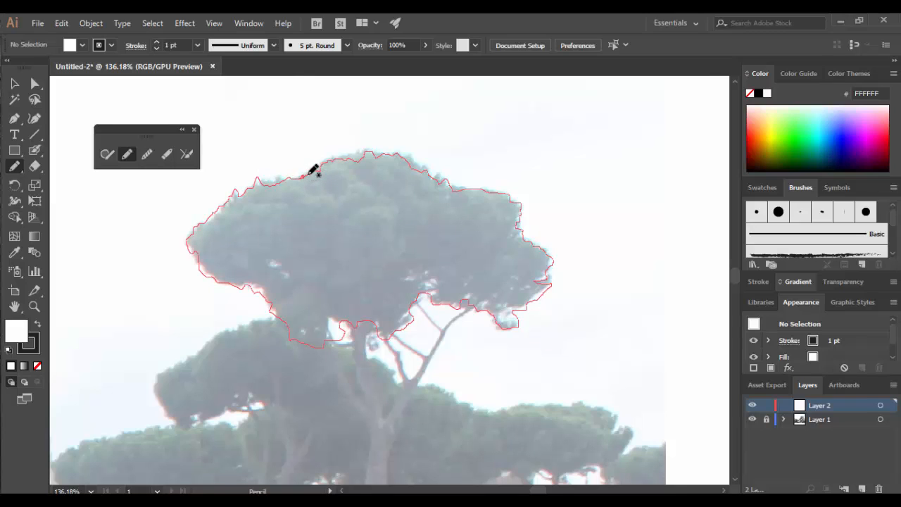
{"action": "left_click_drag", "start_coordinate": [306, 177], "coordinate": [310, 174]}
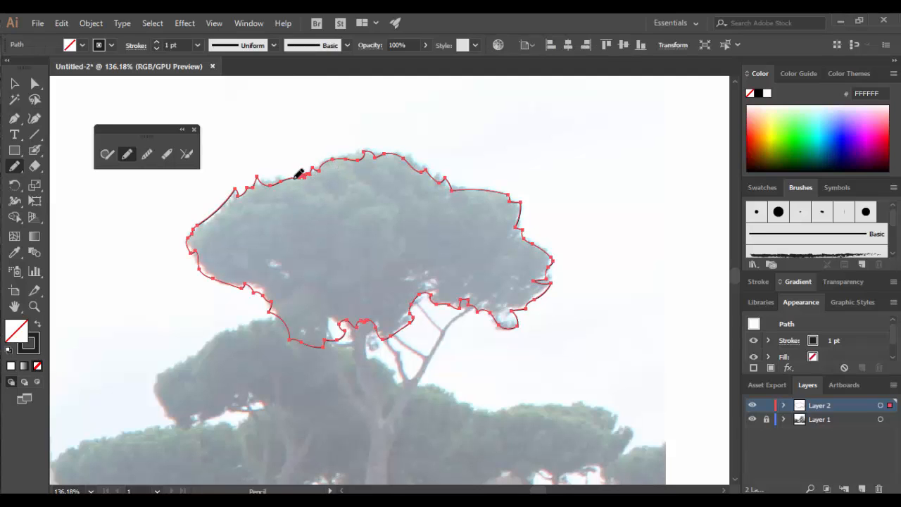
Fill the traced canopy path of the tallest pine with the dark green swatch, hex 006838
{"action": "left_click", "coordinate": [16, 84]}
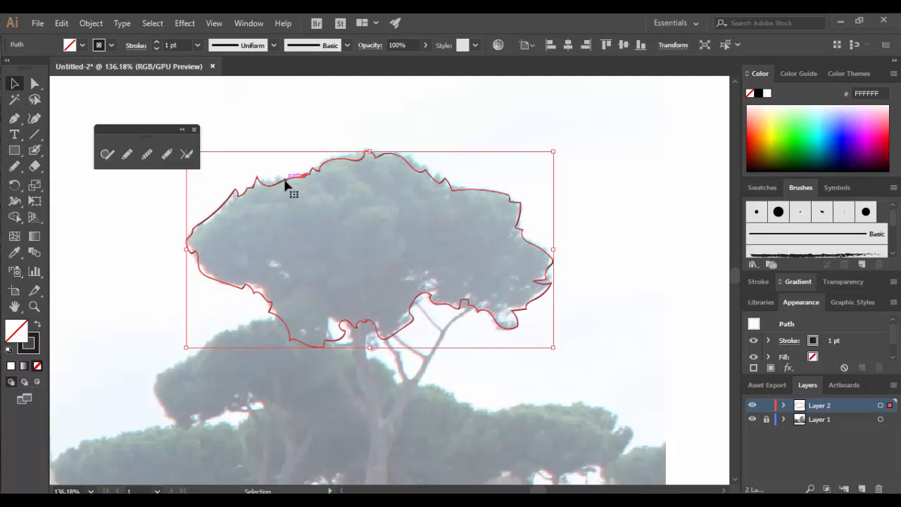
{"action": "left_click", "coordinate": [81, 45]}
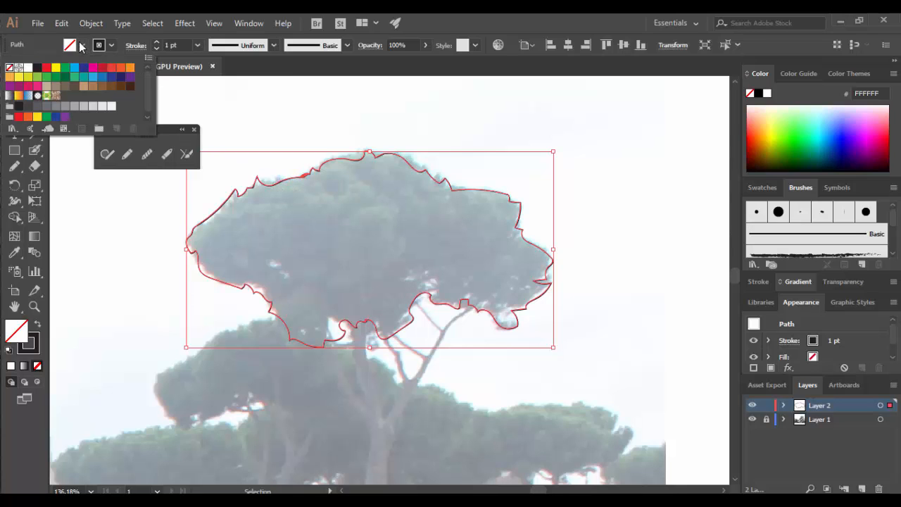
{"action": "left_click", "coordinate": [63, 83]}
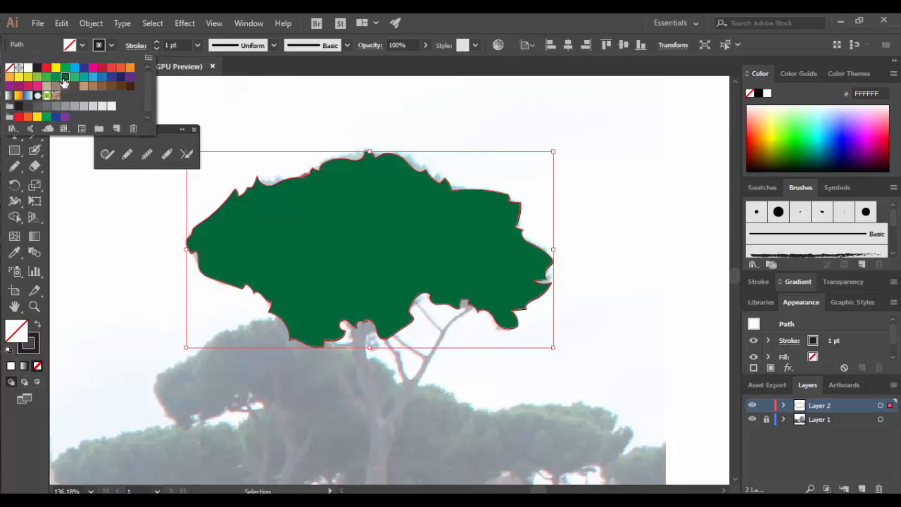
{"action": "left_click", "coordinate": [305, 192]}
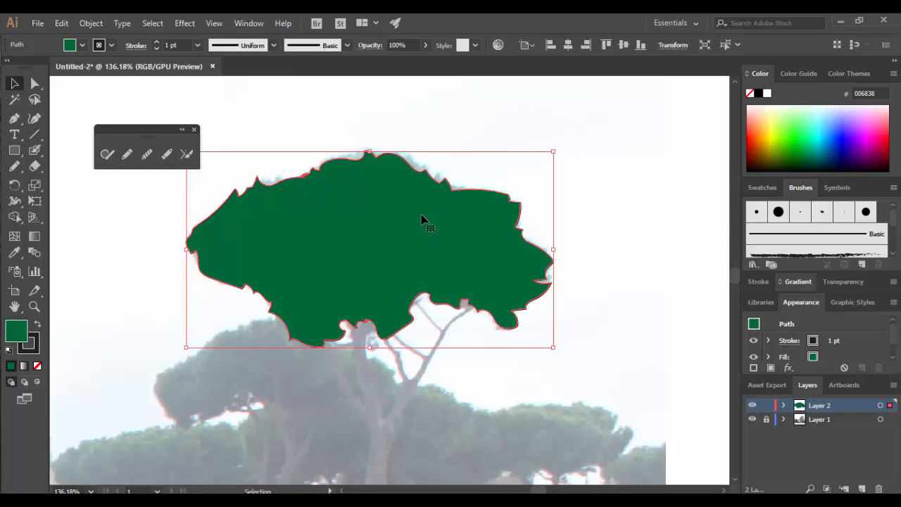
Lower the green canopy's opacity to 39% and deselect it
{"action": "left_click", "coordinate": [426, 46]}
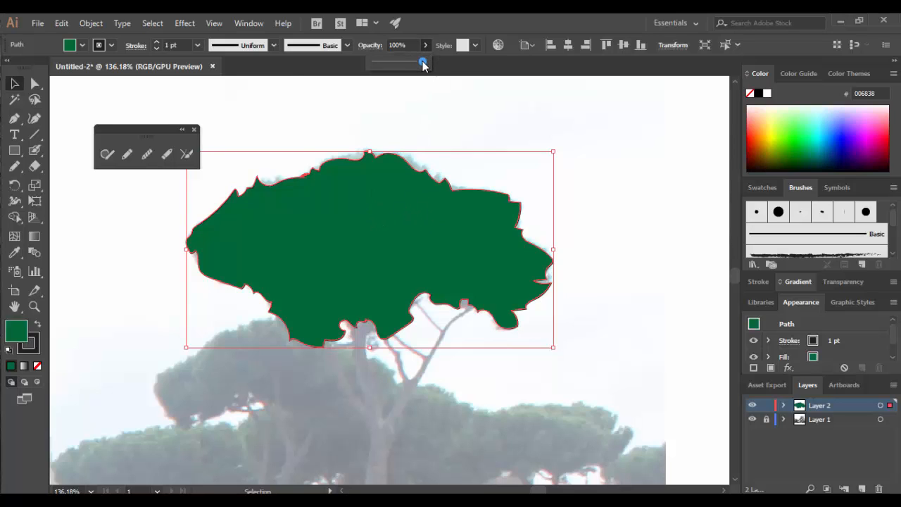
{"action": "left_click_drag", "start_coordinate": [422, 64], "coordinate": [393, 65]}
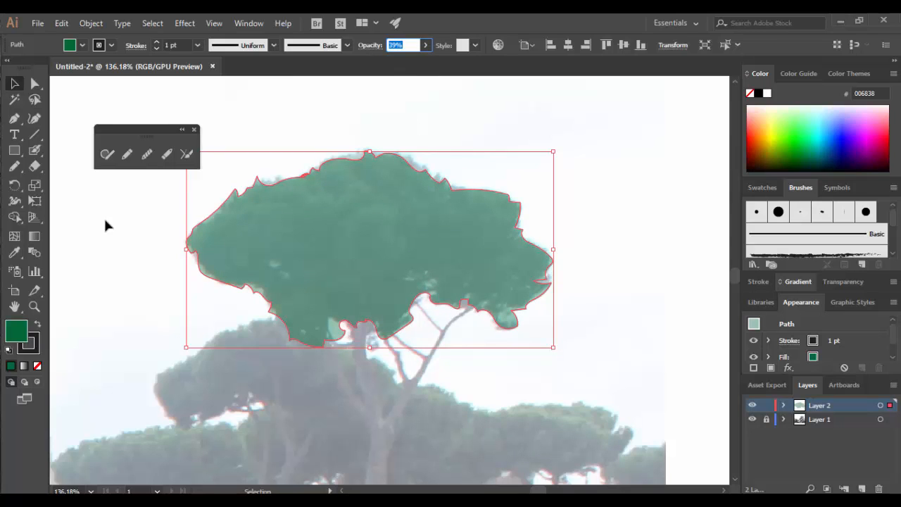
{"action": "left_click", "coordinate": [124, 259]}
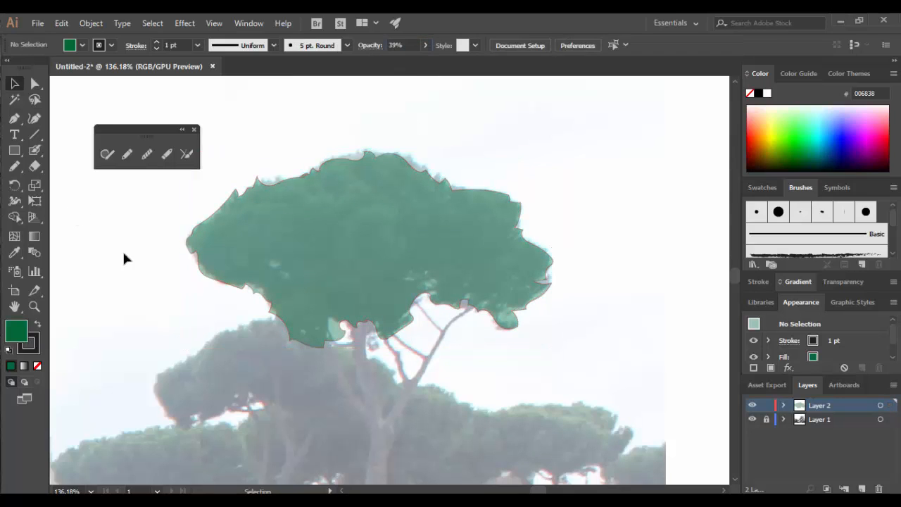
Float the Eraser tool group as a separate palette over the canvas, below the Pencil tool palette
{"action": "key", "text": "shift+e"}
{"action": "left_click", "coordinate": [38, 168]}
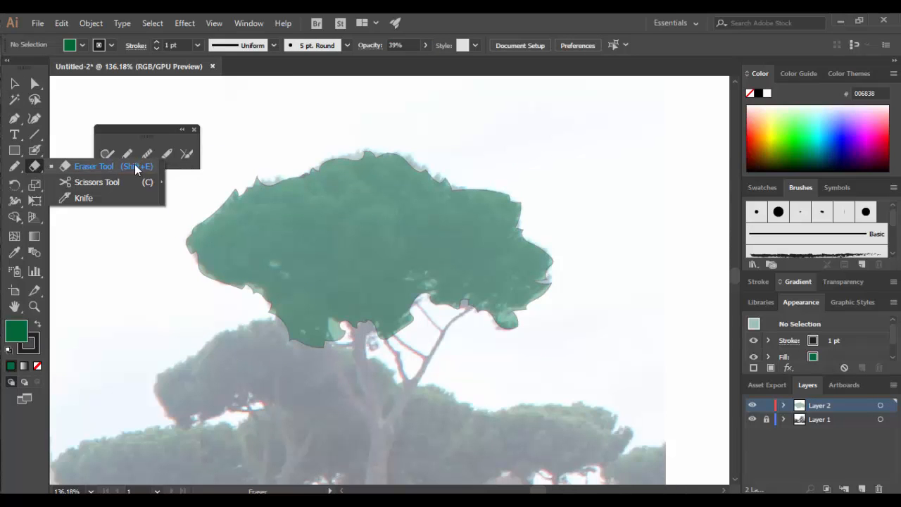
{"action": "left_click", "coordinate": [167, 182]}
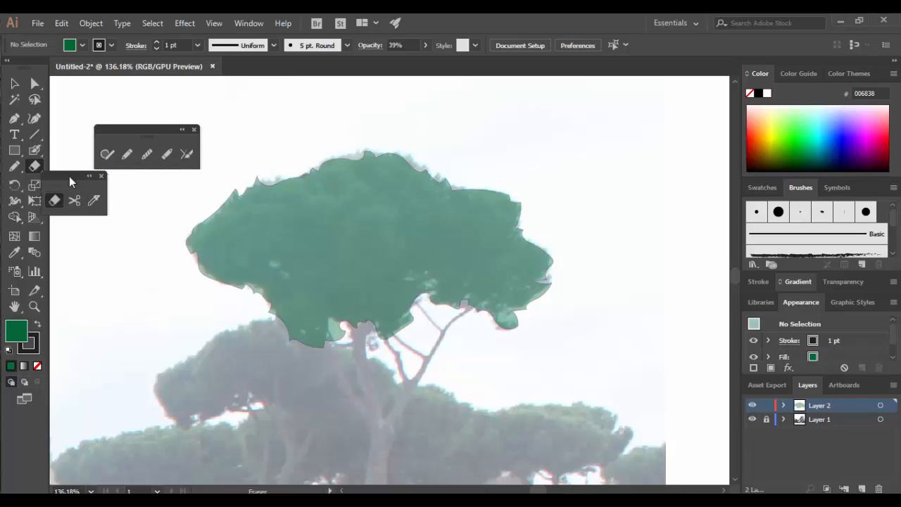
{"action": "left_click_drag", "start_coordinate": [69, 177], "coordinate": [108, 191]}
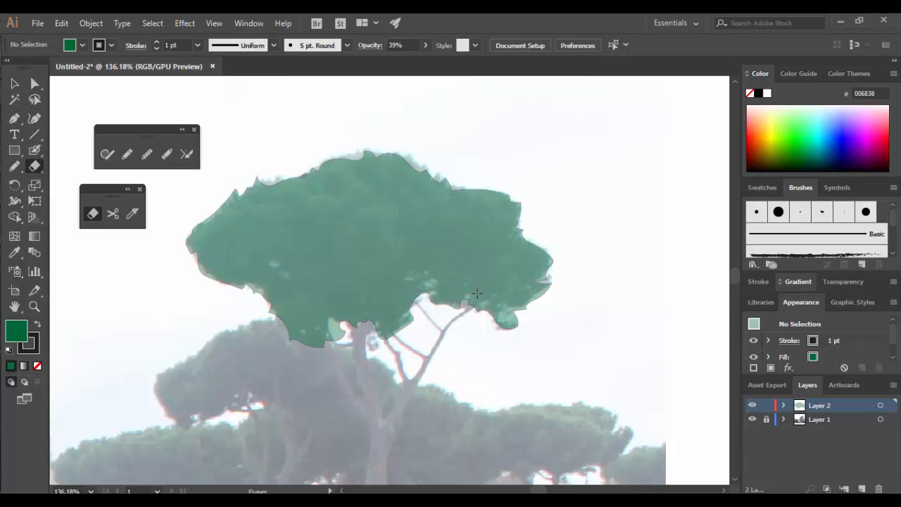
Erase small holes in the lower part of the canopy with the Eraser tool where sky shows through the foliage
{"action": "key", "text": "z"}
{"action": "left_click_drag", "start_coordinate": [431, 282], "coordinate": [483, 310]}
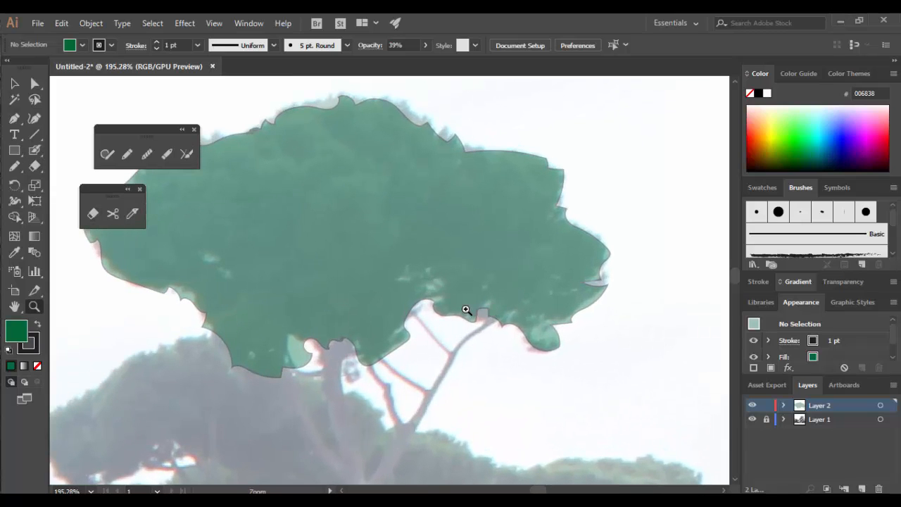
{"action": "key", "text": "shift+e"}
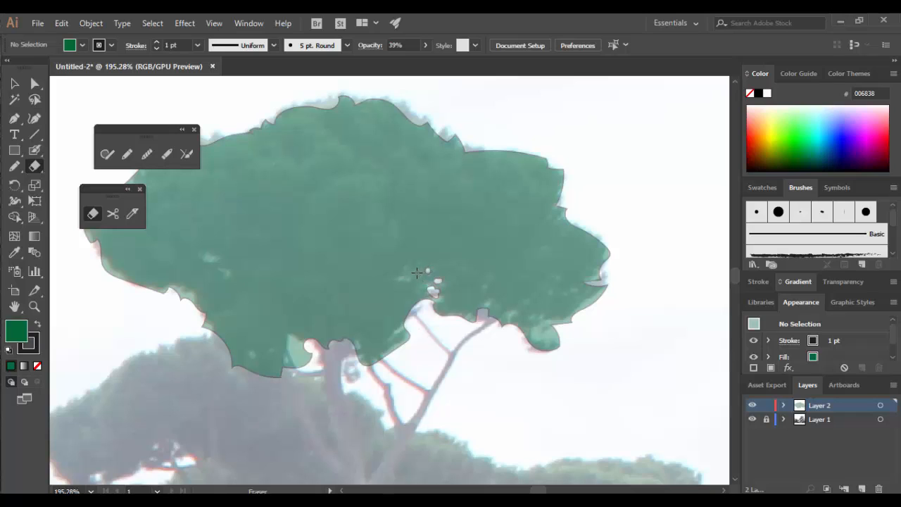
{"action": "left_click", "coordinate": [515, 310]}
{"action": "left_click", "coordinate": [549, 302]}
{"action": "mouse_move", "coordinate": [318, 358]}
{"action": "left_mouse_down"}
{"action": "mouse_move", "coordinate": [310, 352]}
{"action": "mouse_move", "coordinate": [293, 368]}
{"action": "mouse_move", "coordinate": [302, 362]}
{"action": "left_mouse_up"}
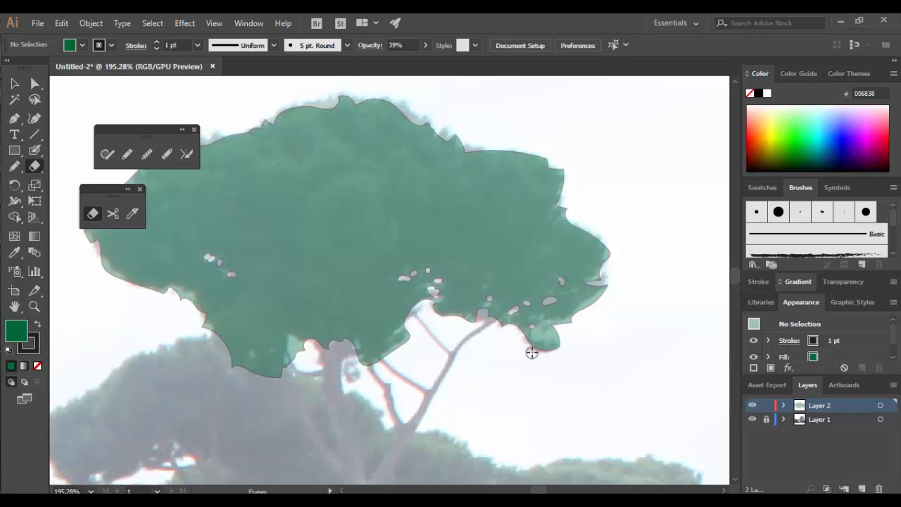
Erase small bites all around the canopy's outer edge with the Eraser tool to make its outline irregular like the photo's foliage
{"action": "mouse_move", "coordinate": [535, 352]}
{"action": "left_mouse_down"}
{"action": "mouse_move", "coordinate": [561, 344]}
{"action": "mouse_move", "coordinate": [563, 322]}
{"action": "mouse_move", "coordinate": [587, 325]}
{"action": "left_mouse_up"}
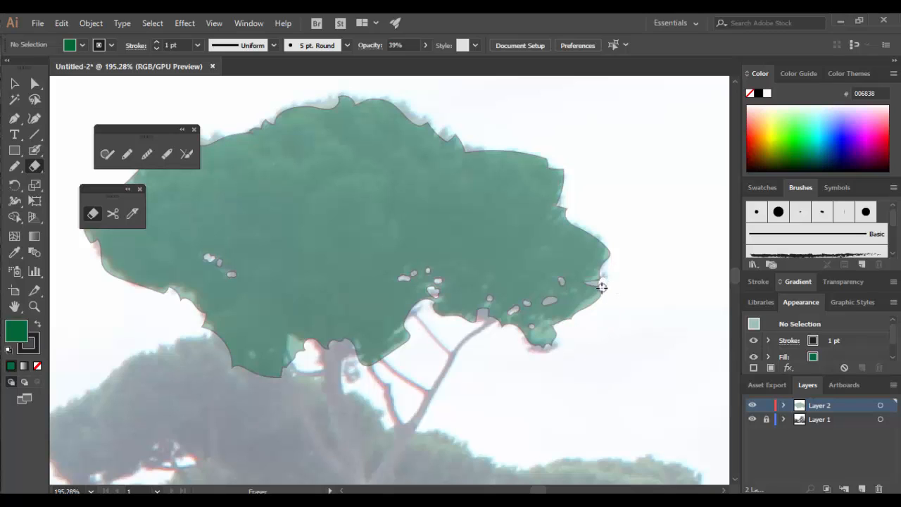
{"action": "mouse_move", "coordinate": [604, 283]}
{"action": "left_mouse_down"}
{"action": "mouse_move", "coordinate": [616, 263]}
{"action": "mouse_move", "coordinate": [611, 246]}
{"action": "mouse_move", "coordinate": [619, 242]}
{"action": "mouse_move", "coordinate": [589, 225]}
{"action": "left_mouse_up"}
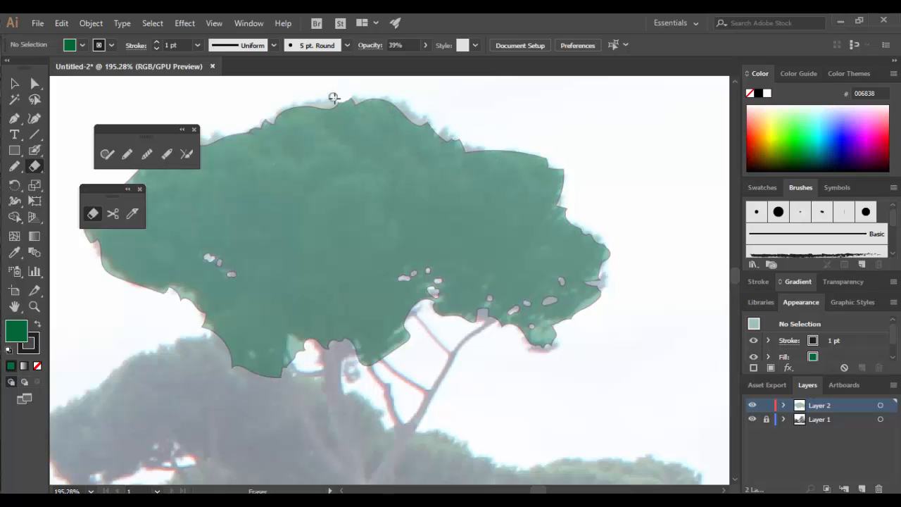
{"action": "left_click_drag", "start_coordinate": [303, 137], "coordinate": [418, 154]}
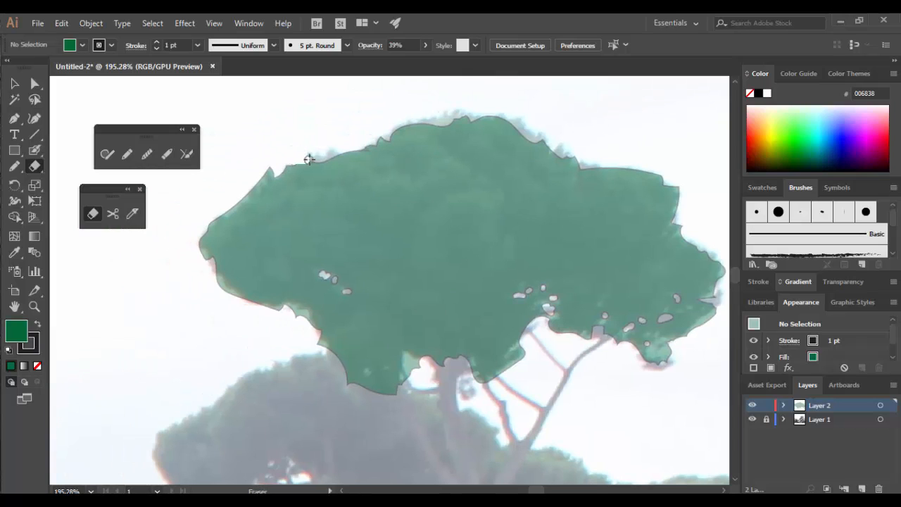
{"action": "mouse_move", "coordinate": [279, 167]}
{"action": "left_mouse_down"}
{"action": "mouse_move", "coordinate": [243, 183]}
{"action": "mouse_move", "coordinate": [254, 185]}
{"action": "mouse_move", "coordinate": [233, 200]}
{"action": "mouse_move", "coordinate": [229, 217]}
{"action": "left_mouse_up"}
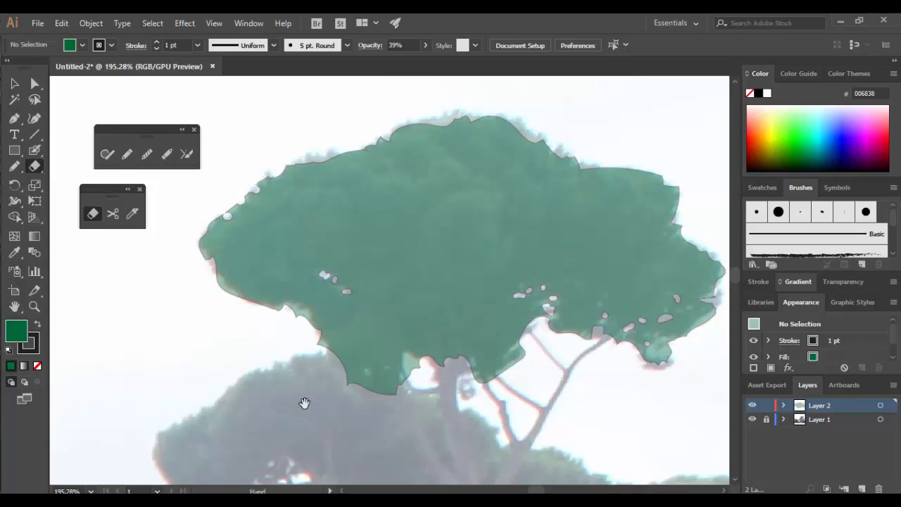
{"action": "left_click_drag", "start_coordinate": [302, 402], "coordinate": [286, 374]}
{"action": "left_click_drag", "start_coordinate": [204, 207], "coordinate": [231, 224]}
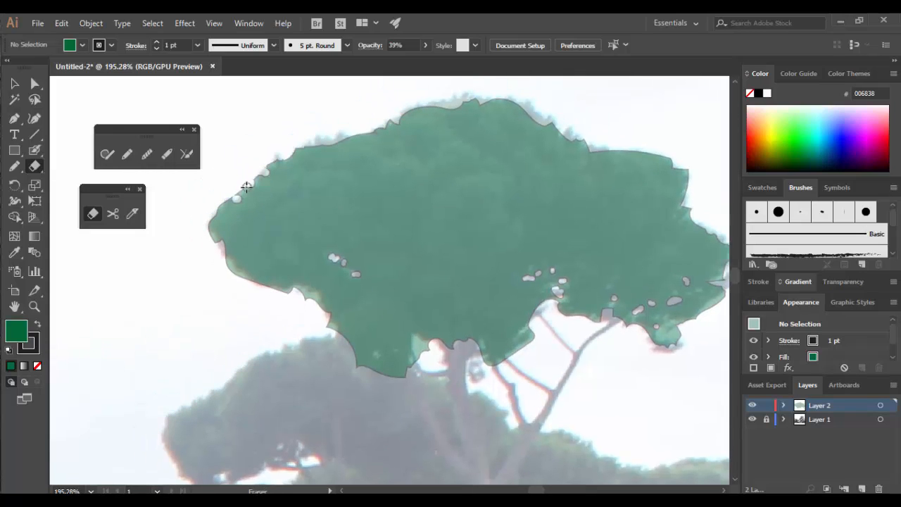
{"action": "left_click_drag", "start_coordinate": [246, 187], "coordinate": [229, 194]}
{"action": "left_click_drag", "start_coordinate": [442, 399], "coordinate": [423, 392]}
{"action": "mouse_move", "coordinate": [319, 366]}
{"action": "left_mouse_down"}
{"action": "mouse_move", "coordinate": [347, 361]}
{"action": "mouse_move", "coordinate": [299, 315]}
{"action": "left_mouse_up"}
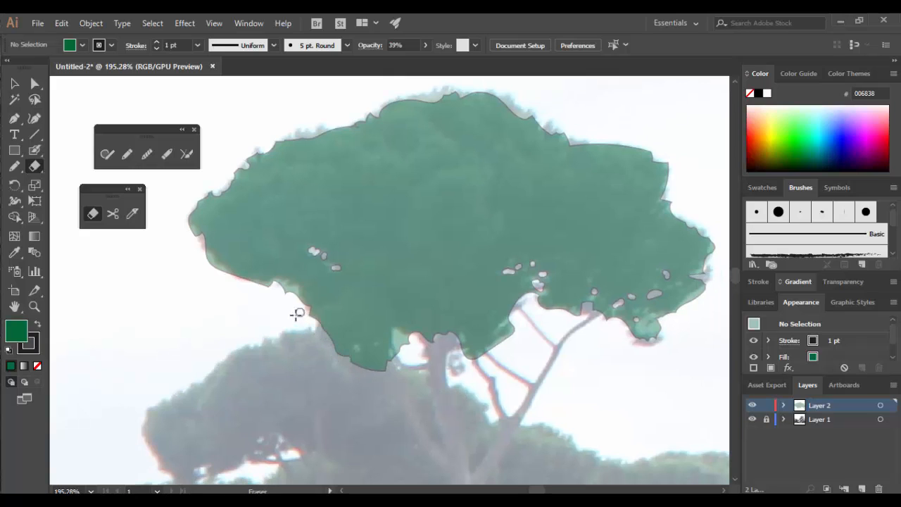
{"action": "key", "text": "space"}
{"action": "left_click_drag", "start_coordinate": [492, 422], "coordinate": [445, 419]}
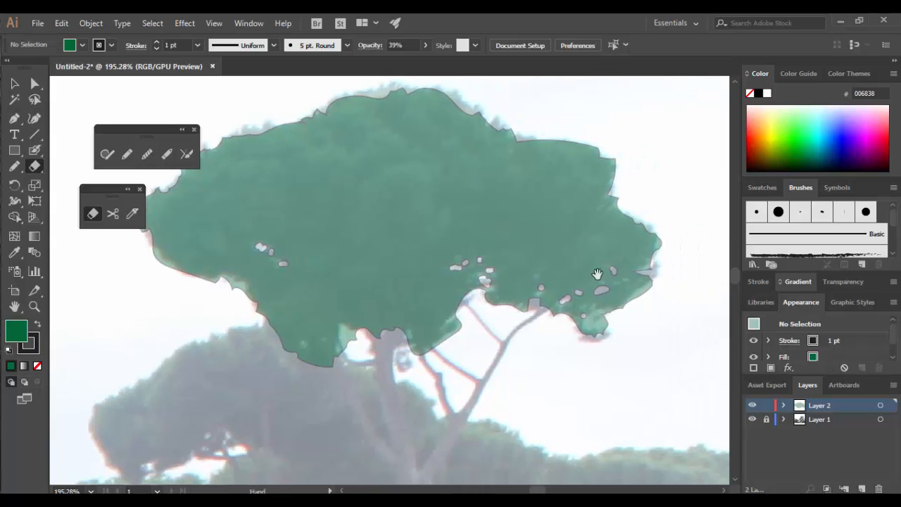
{"action": "left_click_drag", "start_coordinate": [615, 157], "coordinate": [547, 134]}
{"action": "left_click_drag", "start_coordinate": [312, 168], "coordinate": [332, 161]}
Set the erased canopy shape's opacity back to 100% and deselect it
{"action": "left_click", "coordinate": [14, 83]}
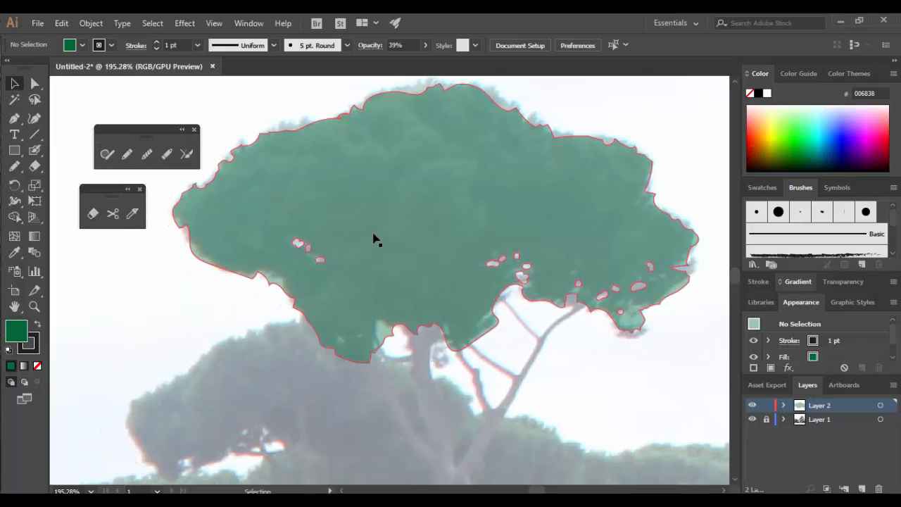
{"action": "left_click", "coordinate": [374, 239]}
{"action": "left_click", "coordinate": [426, 45]}
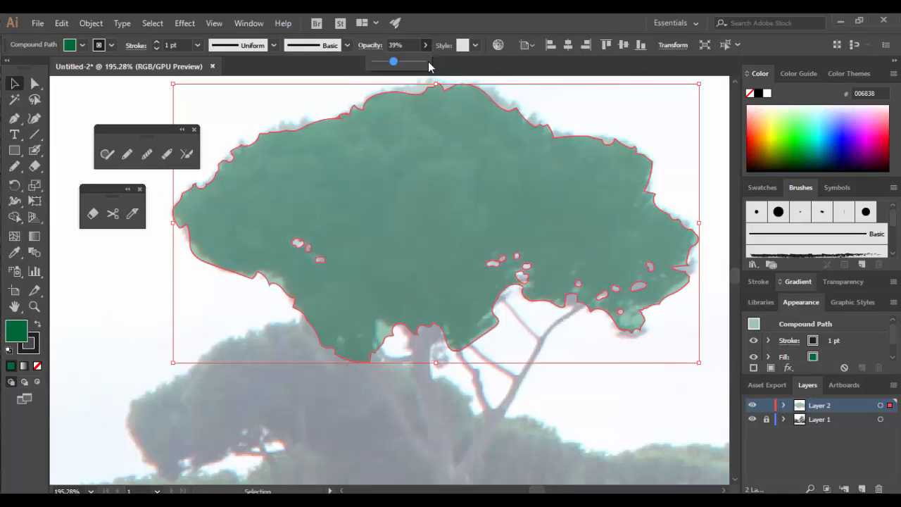
{"action": "left_click_drag", "start_coordinate": [391, 62], "coordinate": [431, 67]}
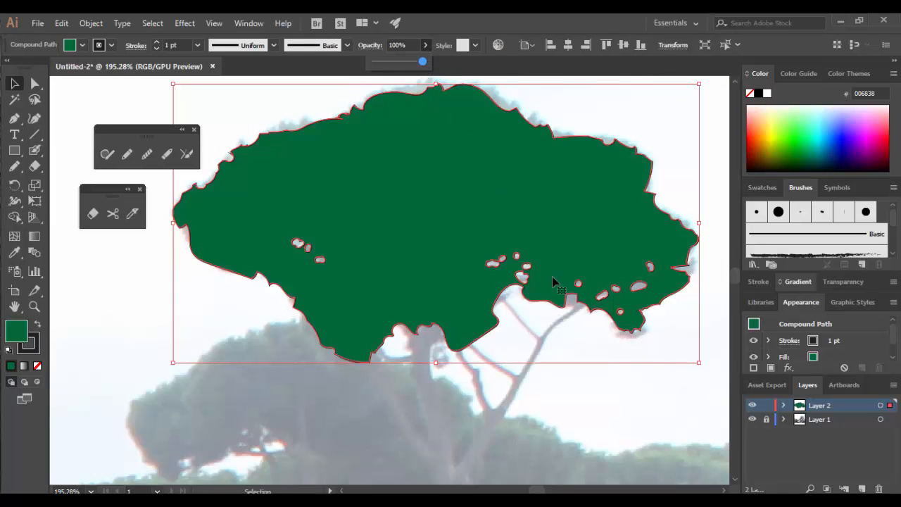
{"action": "type", "text": "50"}
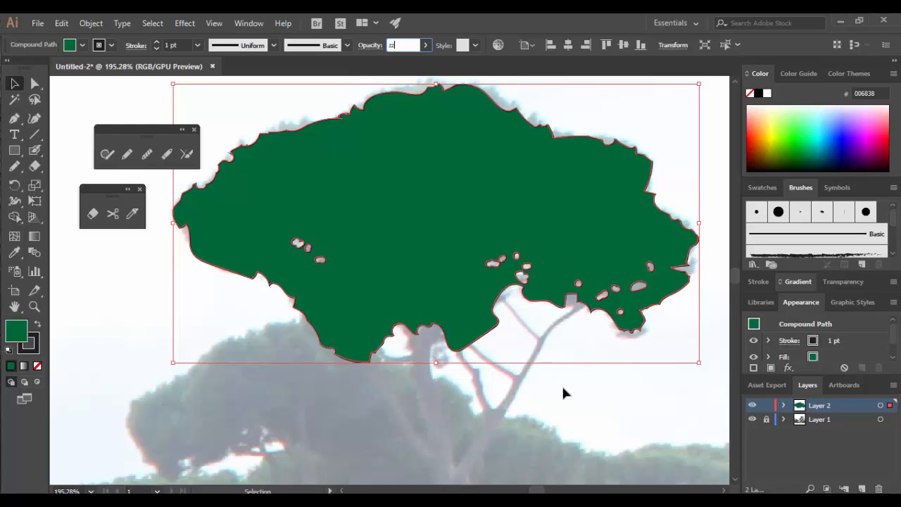
{"action": "left_click", "coordinate": [563, 387]}
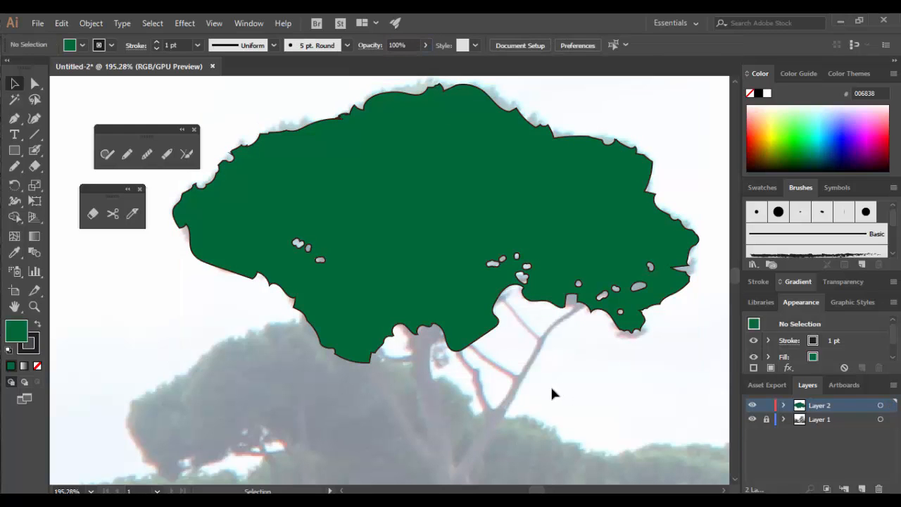
{"action": "key", "text": "z"}
{"action": "left_click_drag", "start_coordinate": [560, 388], "coordinate": [423, 393]}
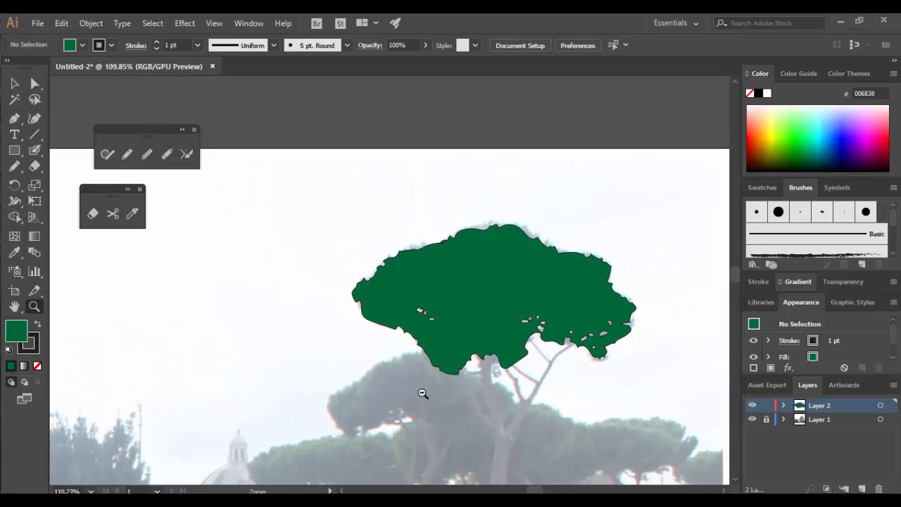
{"action": "left_click_drag", "start_coordinate": [506, 416], "coordinate": [411, 299]}
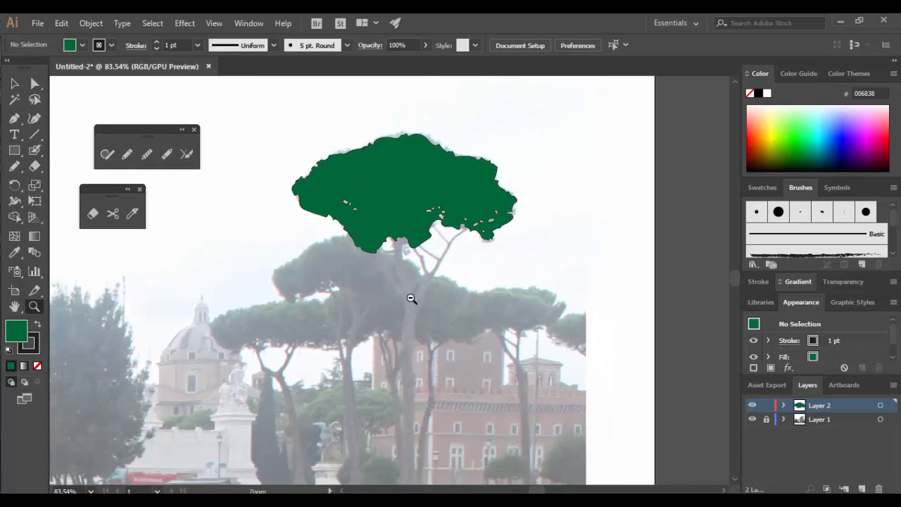
{"action": "scroll", "coordinate": [422, 282], "scroll_direction": "down", "scroll_amount": 3}
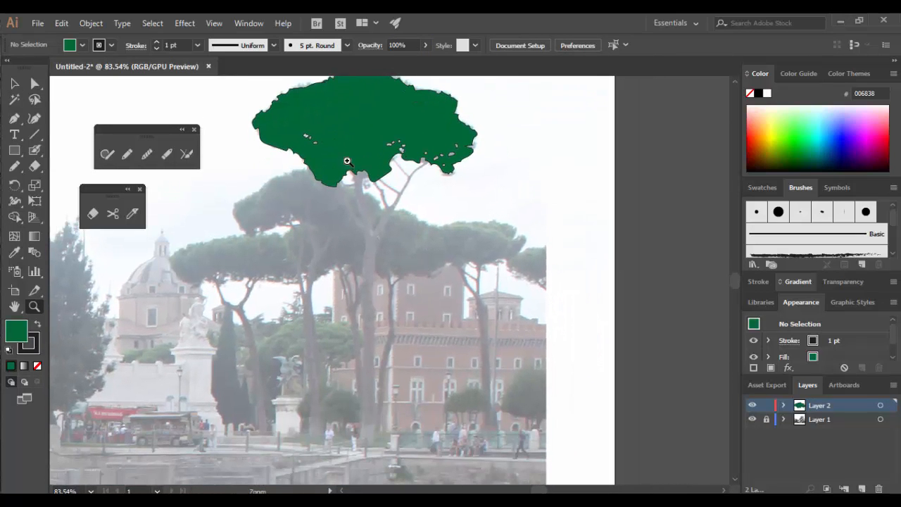
{"action": "left_click_drag", "start_coordinate": [416, 312], "coordinate": [417, 336]}
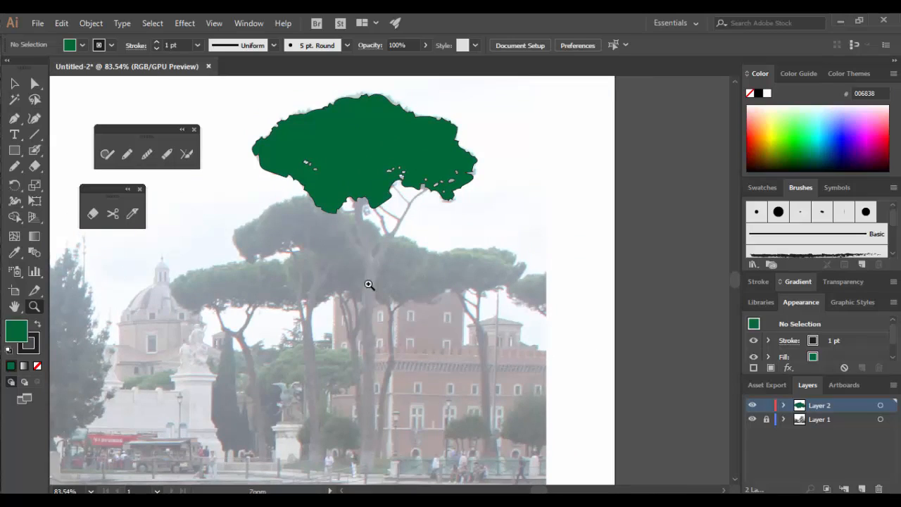